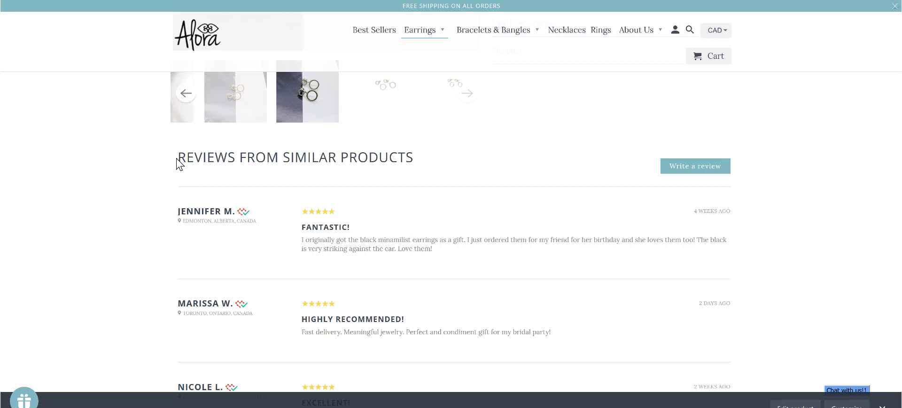
- Examine the Reviews From Similar Products section on the earrings product page, including the Highly Recommended review
{"action": "left_click_drag", "start_coordinate": [180, 156], "coordinate": [421, 164]}
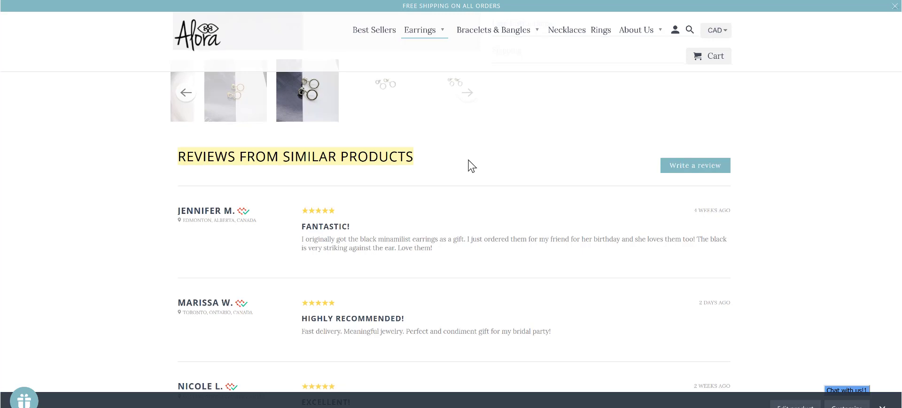
{"action": "scroll", "coordinate": [470, 165], "scroll_direction": "down", "scroll_amount": 2}
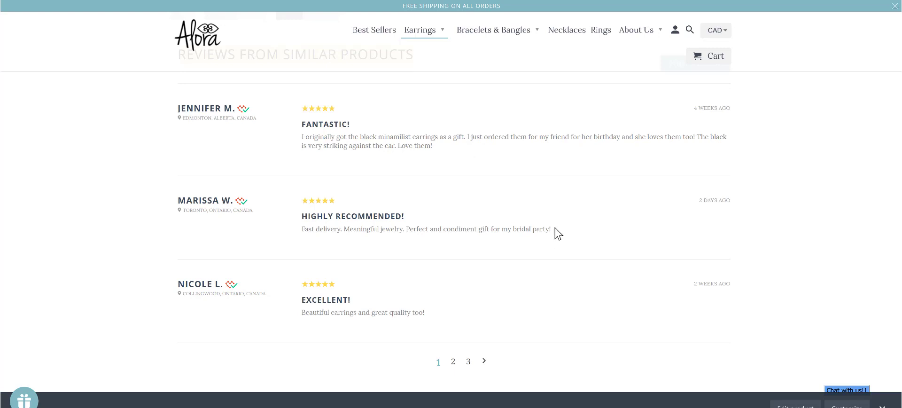
{"action": "left_click_drag", "start_coordinate": [554, 228], "coordinate": [411, 232]}
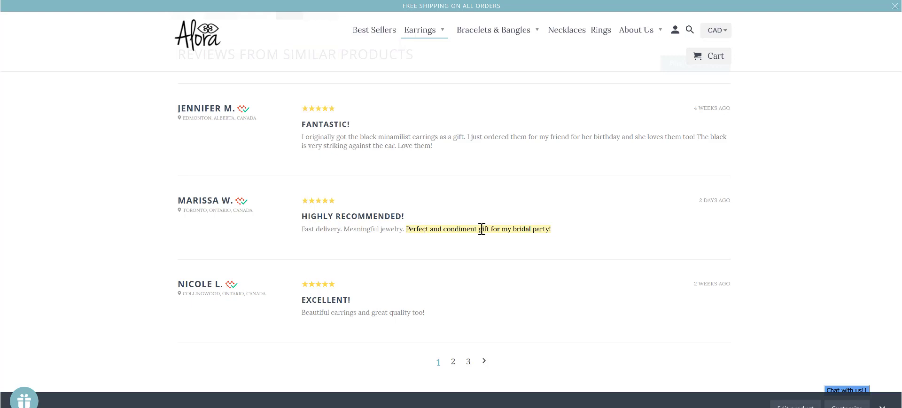
{"action": "left_click", "coordinate": [800, 216]}
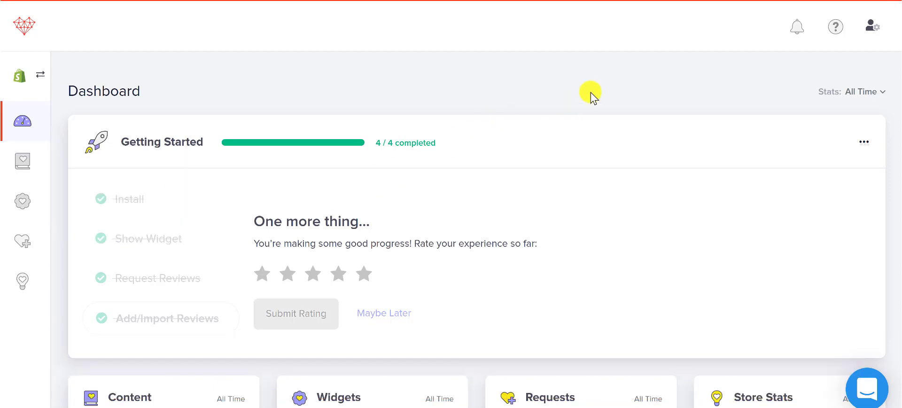
- Open the store's Product Groups settings in Fera and examine the Stud earrings group's matching products and reviews
{"action": "left_click", "coordinate": [873, 34]}
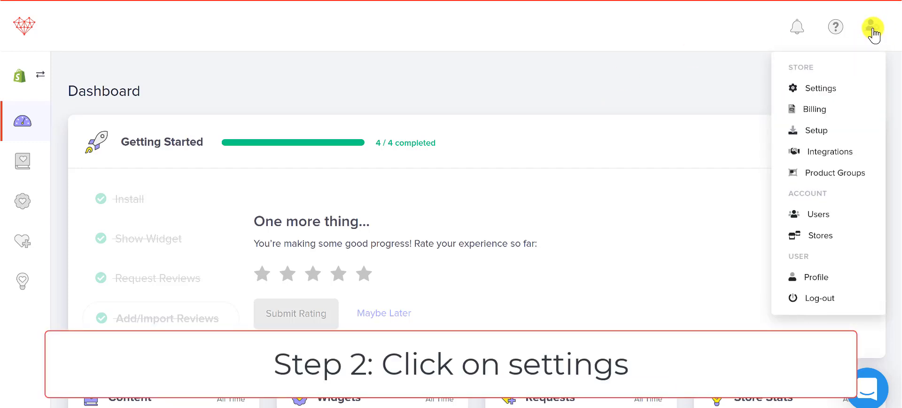
{"action": "left_click", "coordinate": [819, 176]}
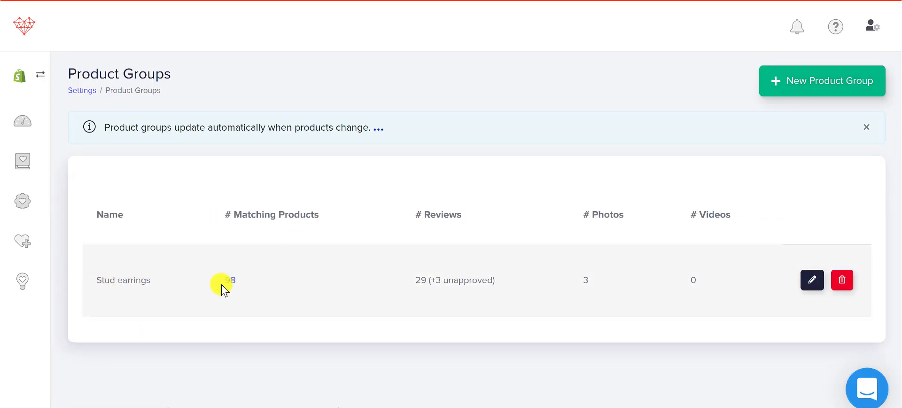
{"action": "mouse_move", "coordinate": [233, 288]}
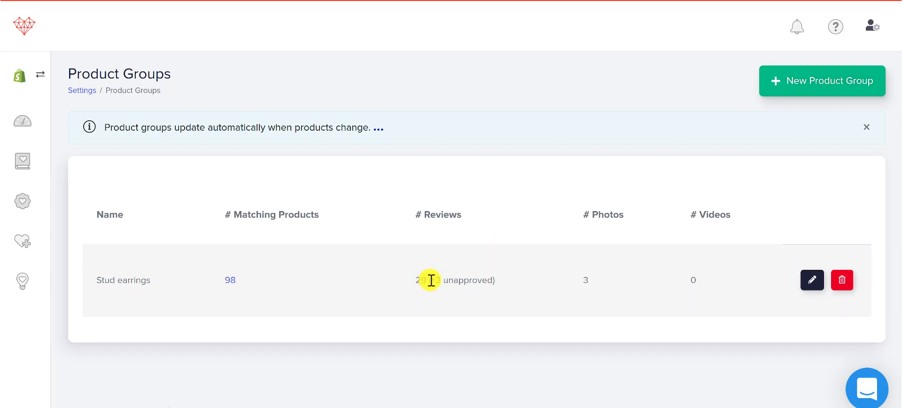
{"action": "left_click_drag", "start_coordinate": [431, 281], "coordinate": [495, 283]}
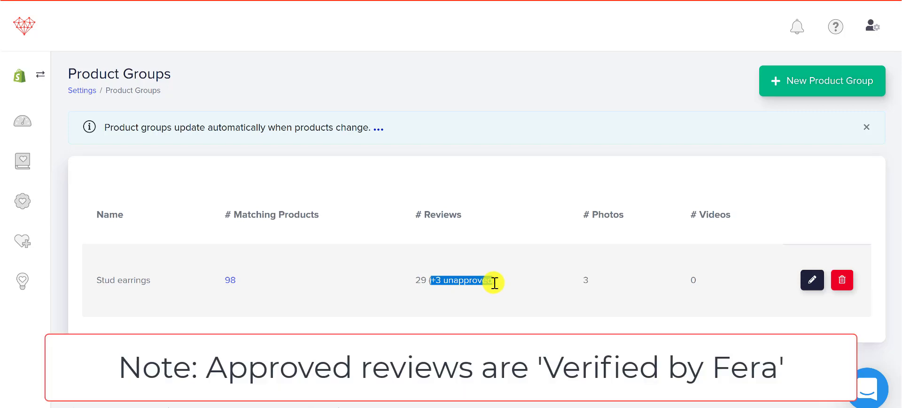
{"action": "left_click", "coordinate": [452, 278]}
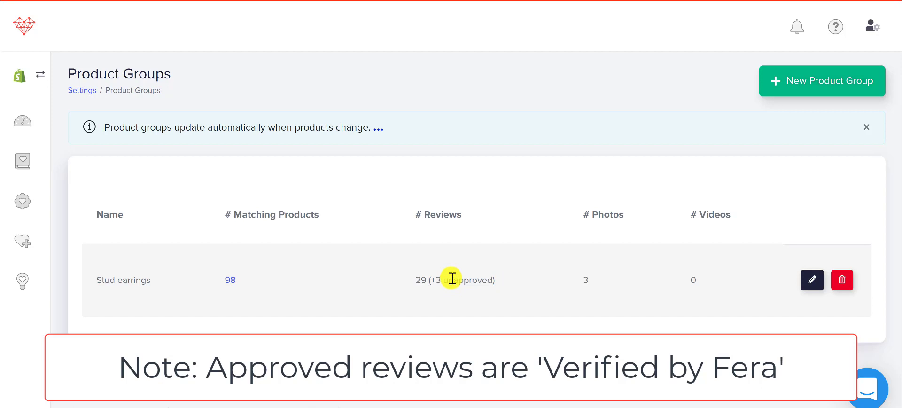
{"action": "left_click_drag", "start_coordinate": [413, 282], "coordinate": [426, 282]}
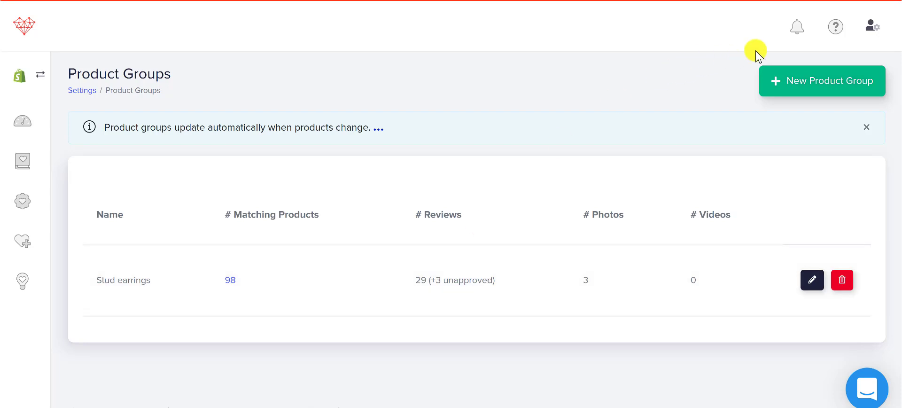
- Dismiss the notice about automatic product group updates and start a new product group
{"action": "left_click", "coordinate": [865, 128]}
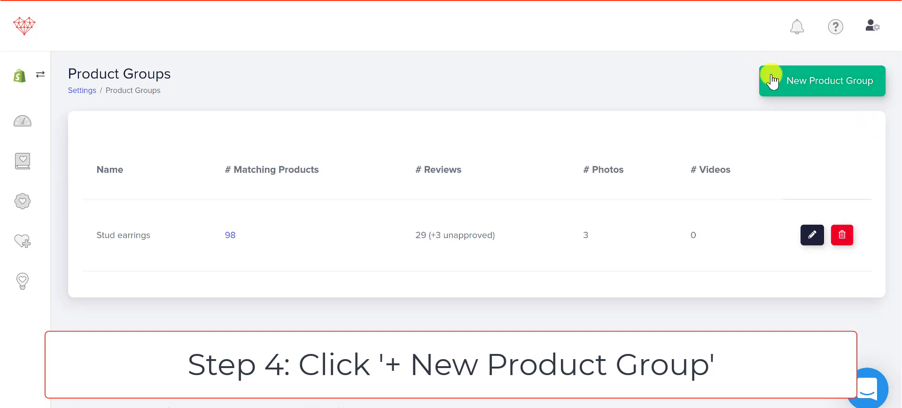
{"action": "left_click", "coordinate": [811, 83]}
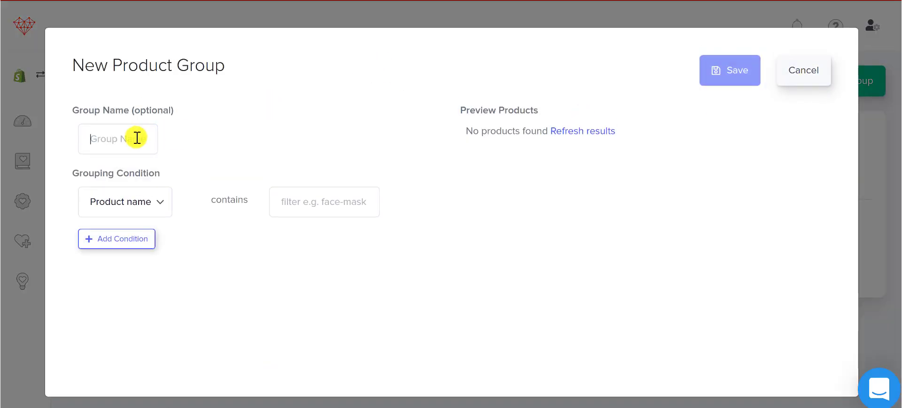
{"action": "left_click", "coordinate": [137, 138]}
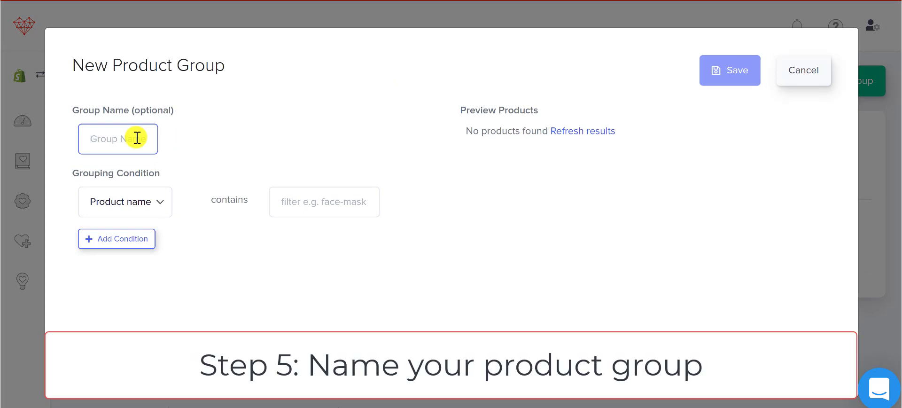
{"action": "type", "text": "Necklace"}
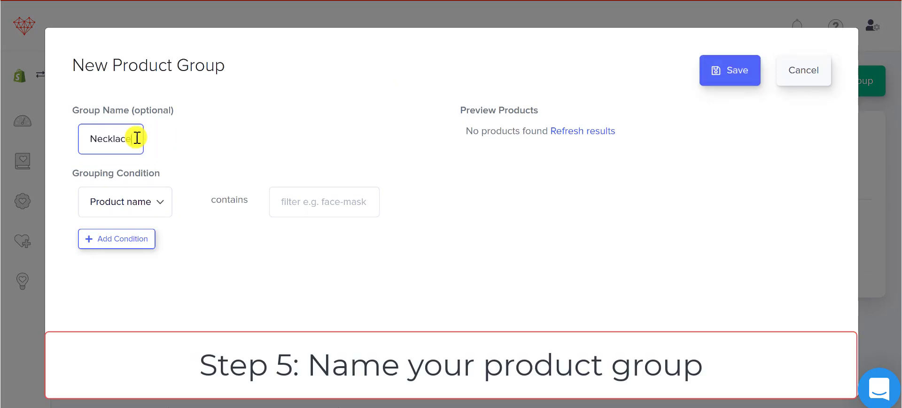
{"action": "key", "text": "BackSpace"}
{"action": "key", "text": "BackSpace"}
{"action": "key", "text": "BackSpace"}
{"action": "key", "text": "BackSpace"}
{"action": "key", "text": "BackSpace"}
{"action": "key", "text": "BackSpace"}
{"action": "key", "text": "BackSpace"}
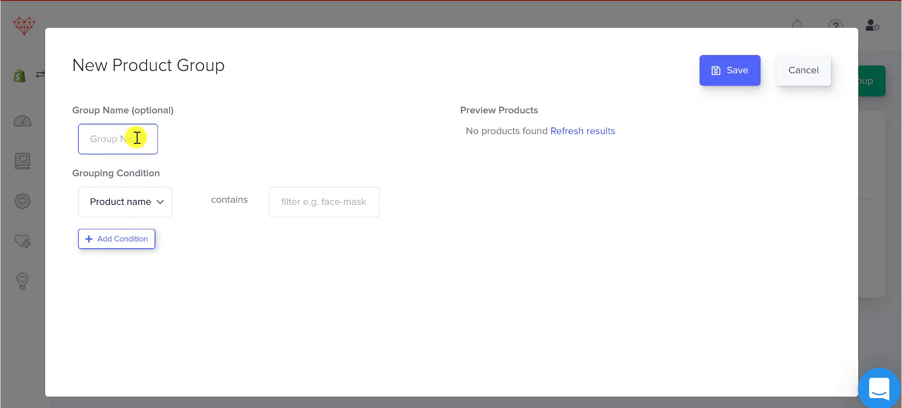
- Name the group Hoop Earrings and set its grouping condition to product name contains "hoop"
{"action": "type", "text": "Hoop Earrings"}
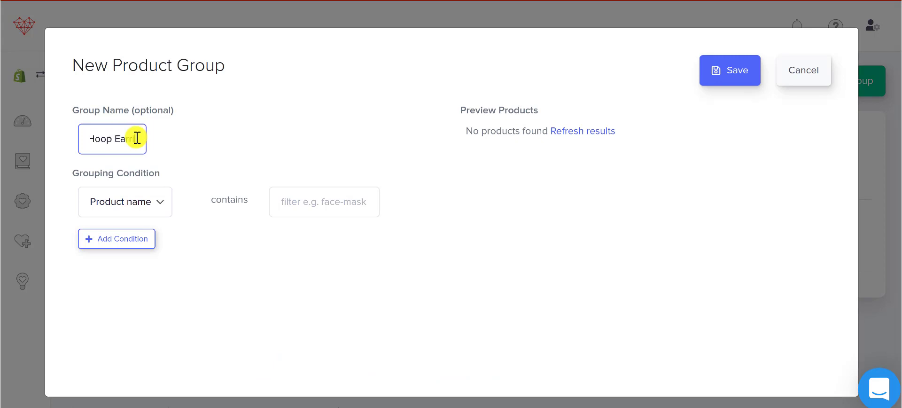
{"action": "left_click", "coordinate": [155, 203]}
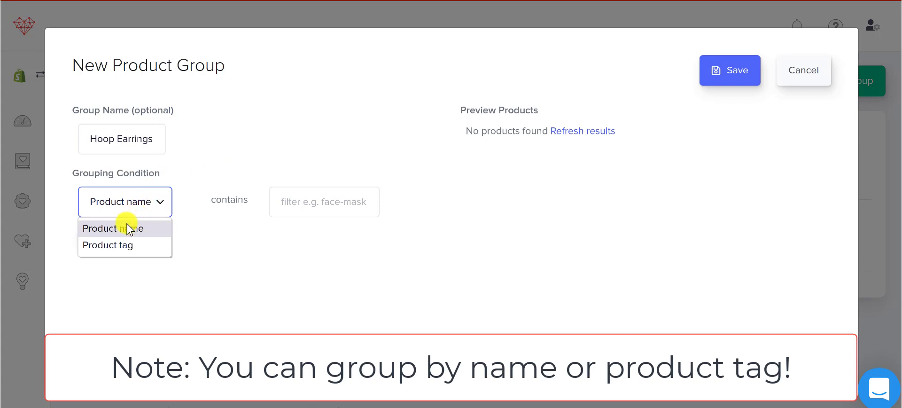
{"action": "left_click", "coordinate": [232, 177]}
{"action": "left_click", "coordinate": [292, 204]}
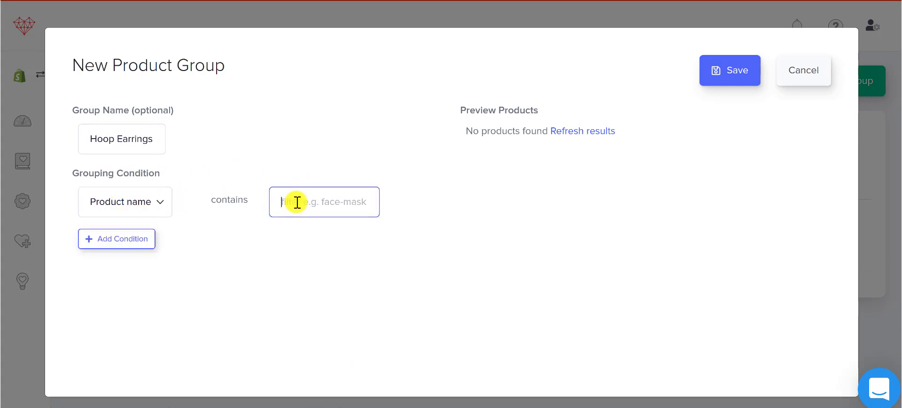
{"action": "type", "text": "hoop"}
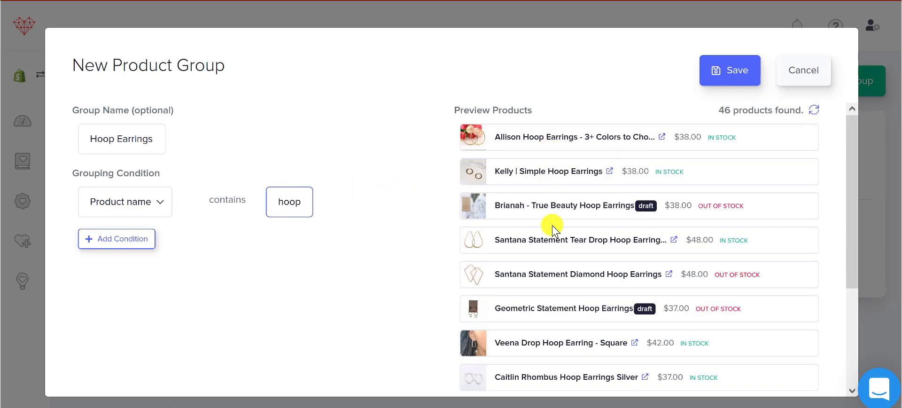
- Check the previewed matching products, save the Hoop Earrings product group, and close the confirmation
{"action": "scroll", "coordinate": [553, 255], "scroll_direction": "down", "scroll_amount": 4}
{"action": "scroll", "coordinate": [554, 256], "scroll_direction": "up", "scroll_amount": 4}
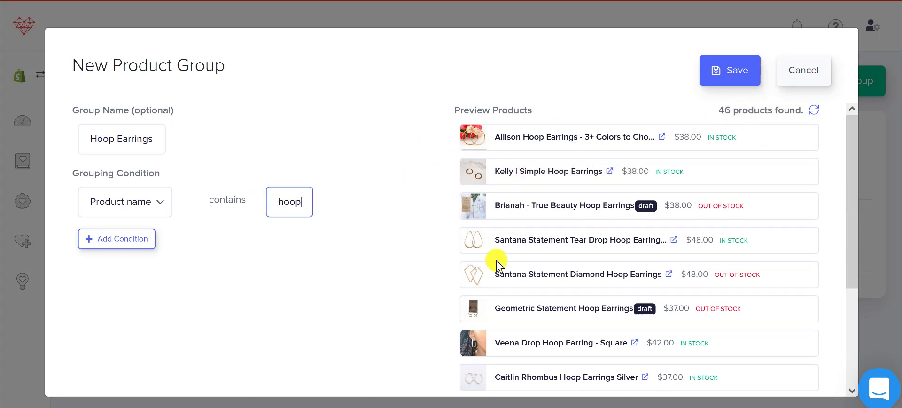
{"action": "scroll", "coordinate": [496, 292], "scroll_direction": "down", "scroll_amount": 3}
{"action": "scroll", "coordinate": [495, 292], "scroll_direction": "up", "scroll_amount": 3}
{"action": "left_click", "coordinate": [728, 71]}
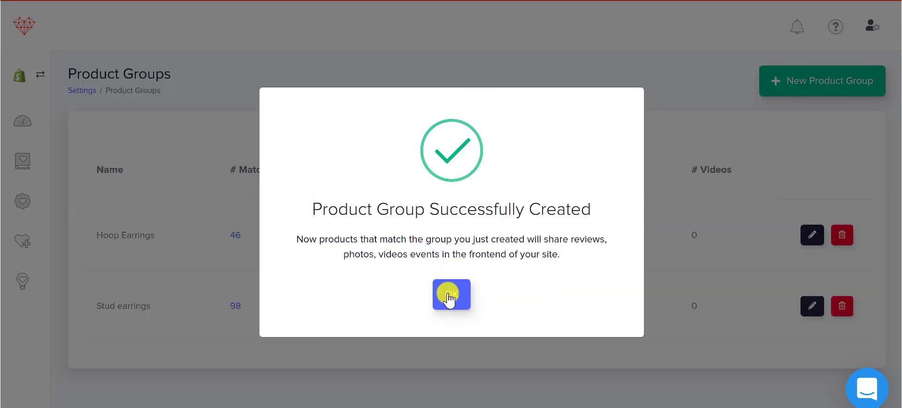
{"action": "left_click", "coordinate": [451, 296]}
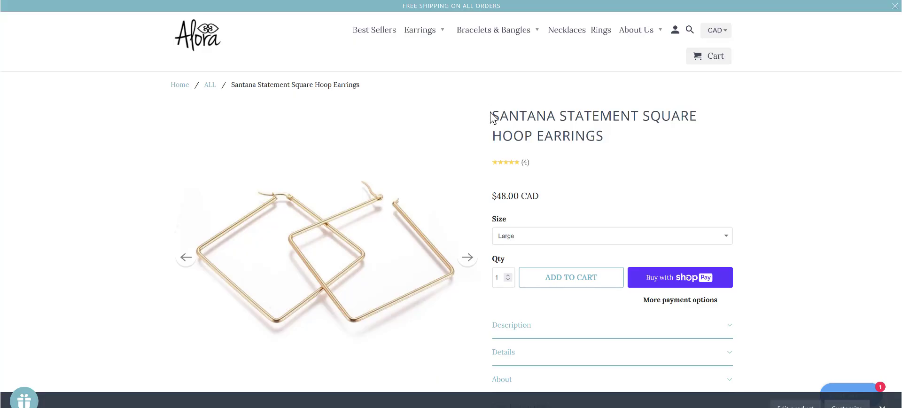
- Examine the product reviews on the storefront's Santana Statement Square Hoop Earrings page
{"action": "left_click_drag", "start_coordinate": [491, 116], "coordinate": [808, 136]}
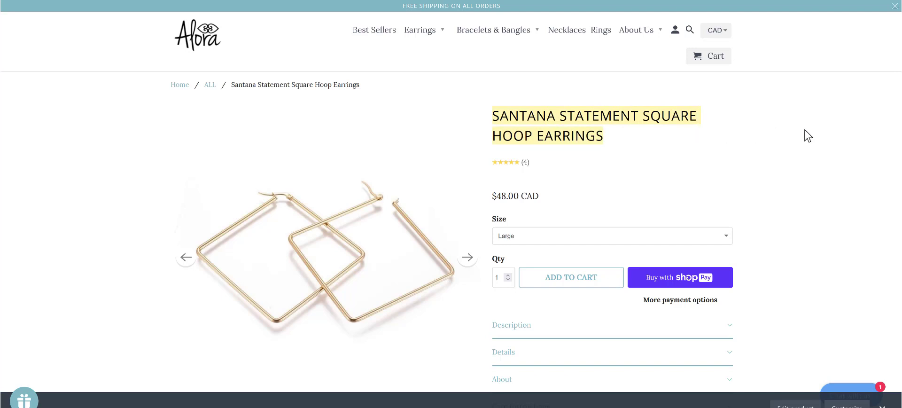
{"action": "left_click", "coordinate": [808, 136]}
{"action": "scroll", "coordinate": [573, 175], "scroll_direction": "down", "scroll_amount": 5}
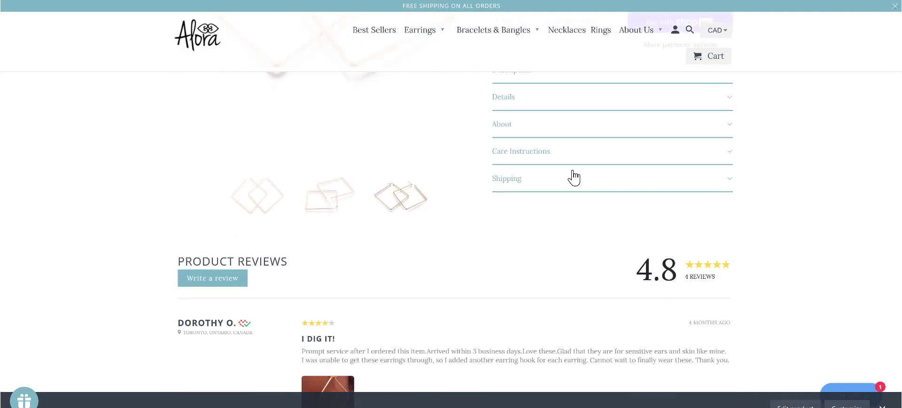
{"action": "scroll", "coordinate": [573, 177], "scroll_direction": "down", "scroll_amount": 4}
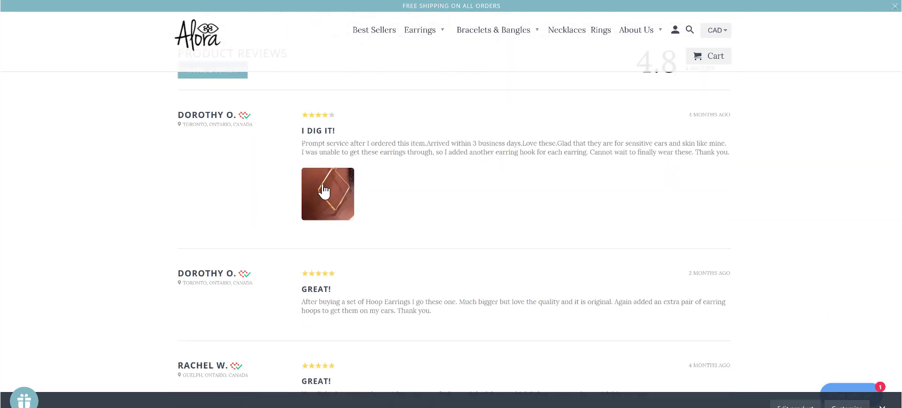
{"action": "scroll", "coordinate": [343, 190], "scroll_direction": "down", "scroll_amount": 3}
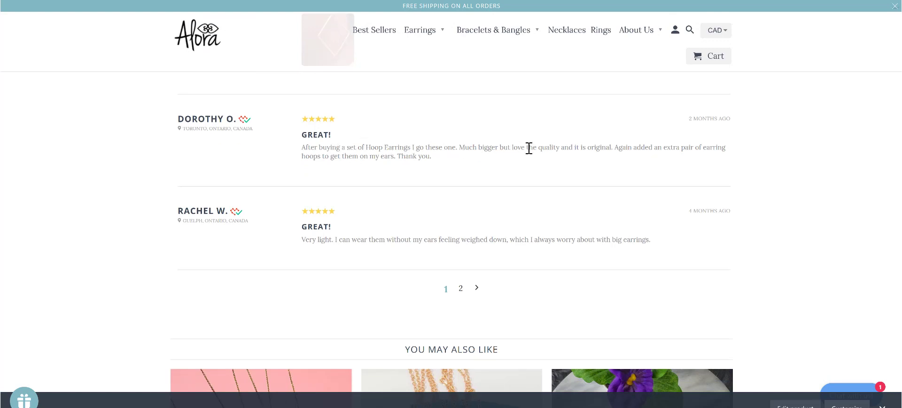
{"action": "left_click_drag", "start_coordinate": [529, 148], "coordinate": [607, 147]}
{"action": "left_click", "coordinate": [606, 147]}
{"action": "scroll", "coordinate": [299, 181], "scroll_direction": "up", "scroll_amount": 1}
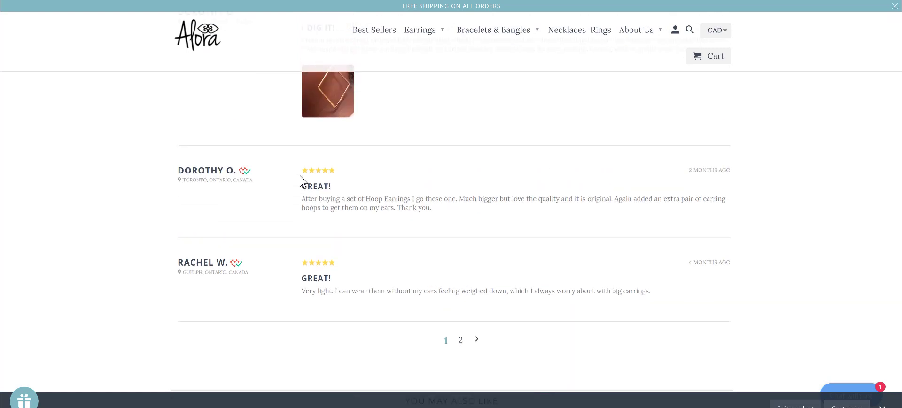
{"action": "scroll", "coordinate": [300, 181], "scroll_direction": "up", "scroll_amount": 1}
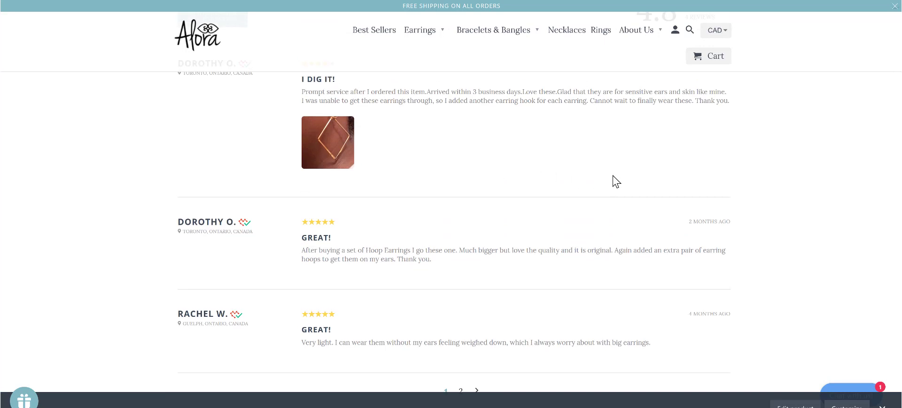
{"action": "scroll", "coordinate": [615, 181], "scroll_direction": "down", "scroll_amount": 1}
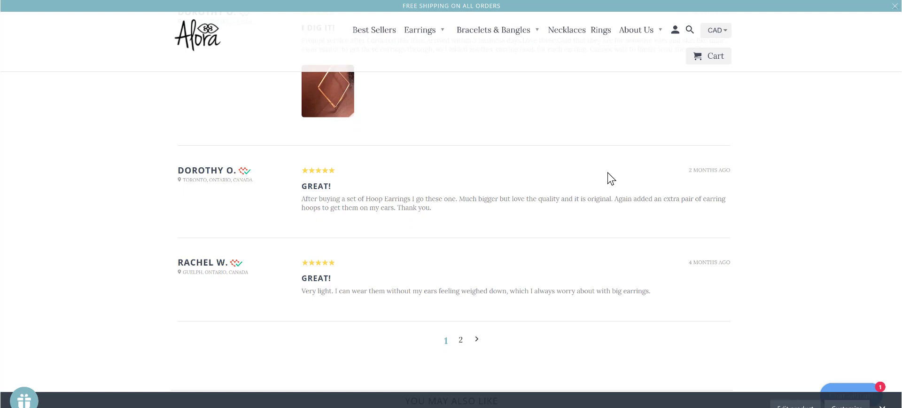
{"action": "scroll", "coordinate": [704, 197], "scroll_direction": "up", "scroll_amount": 10}
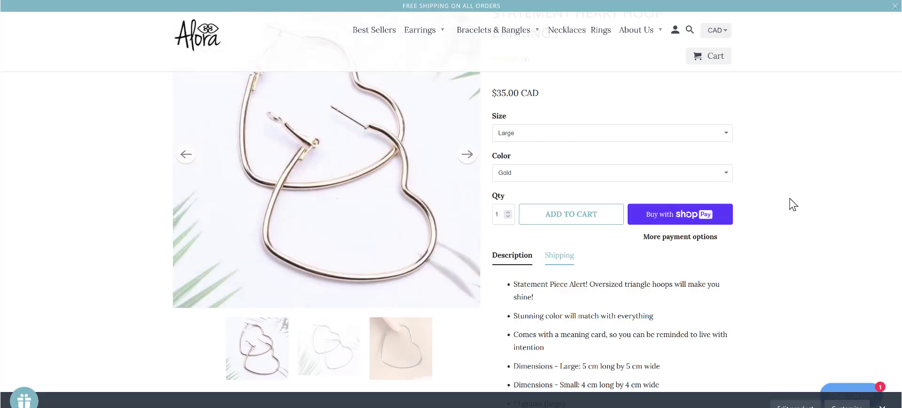
- Examine the reviews on the Statement Heart Hoop Earrings page to compare them with the other hoop product's reviews
{"action": "scroll", "coordinate": [793, 204], "scroll_direction": "down", "scroll_amount": 13}
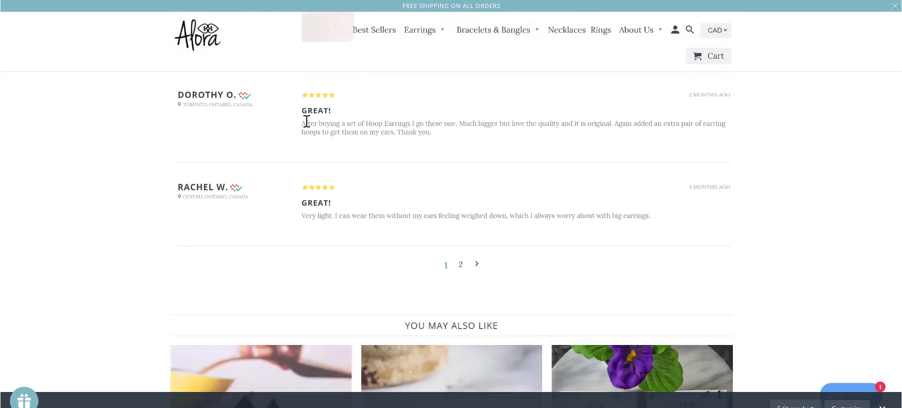
{"action": "left_click_drag", "start_coordinate": [304, 122], "coordinate": [607, 124]}
{"action": "left_click", "coordinate": [538, 122]}
{"action": "left_click_drag", "start_coordinate": [422, 215], "coordinate": [506, 214]}
{"action": "left_click", "coordinate": [507, 213]}
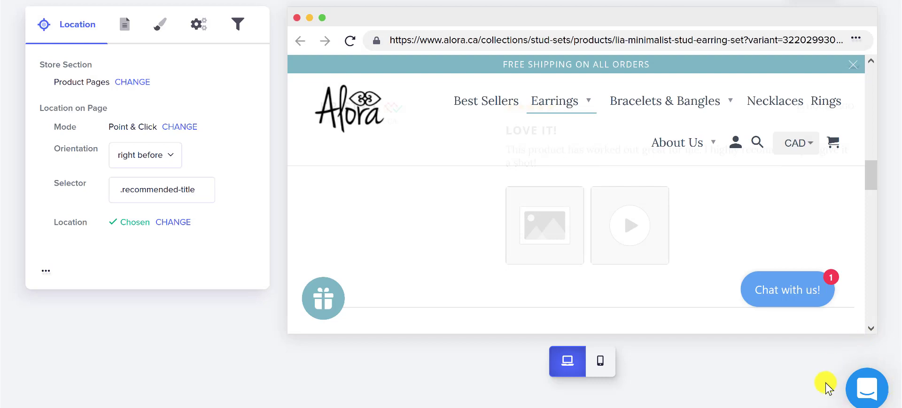
{"action": "scroll", "coordinate": [825, 382], "scroll_direction": "down", "scroll_amount": 1}
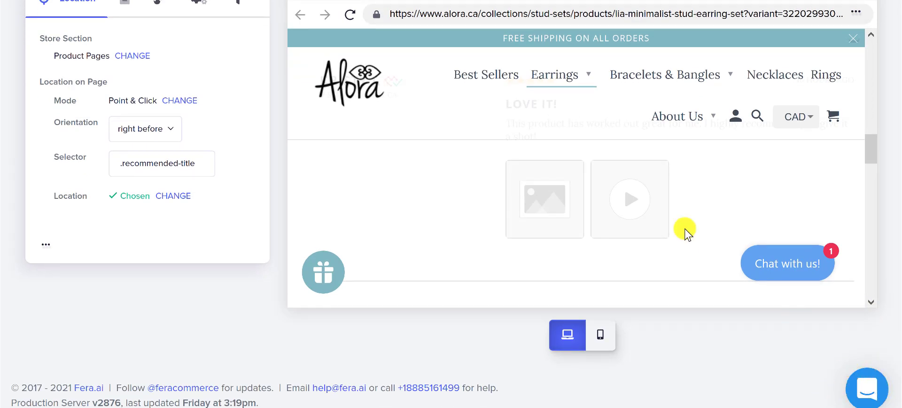